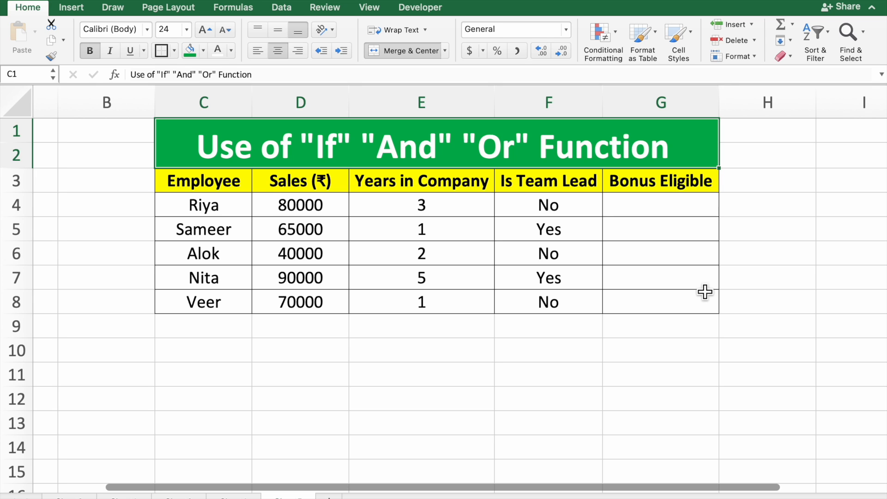
Step: Review the table's column headers and the first employee's sales, years in company and team lead values
left_click(693, 215)
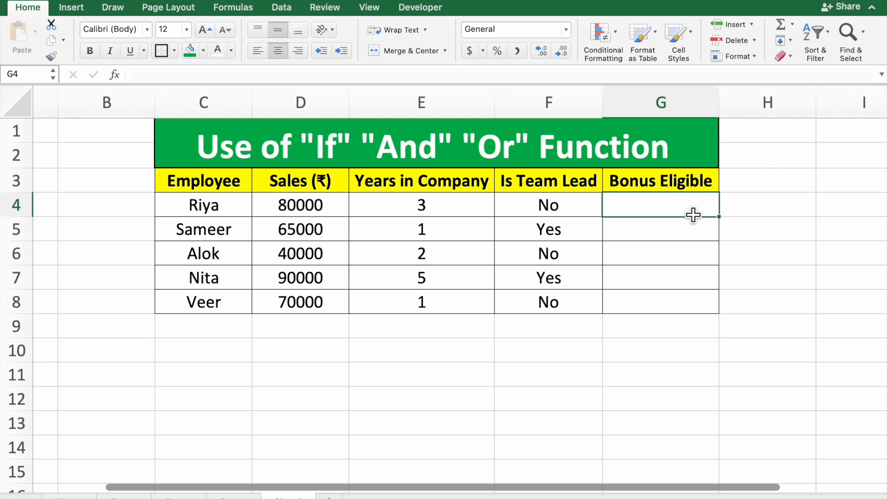
left_click(675, 239)
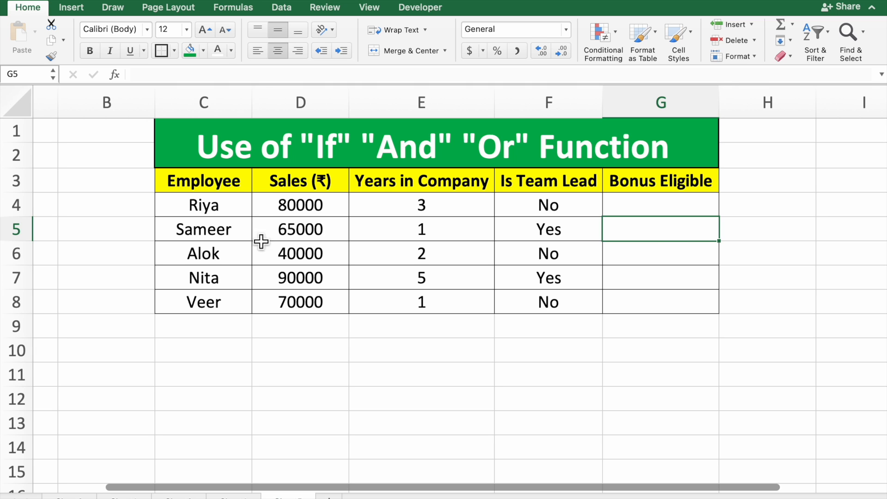
left_click(225, 186)
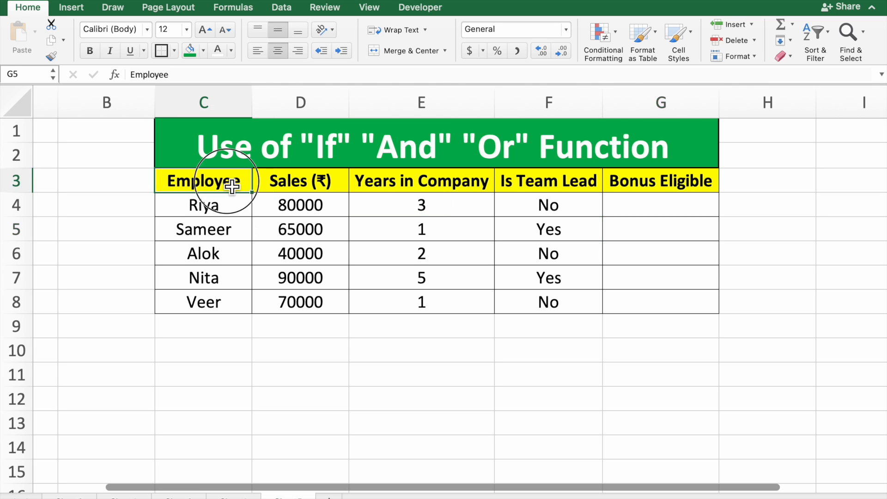
left_click(321, 189)
left_click(391, 190)
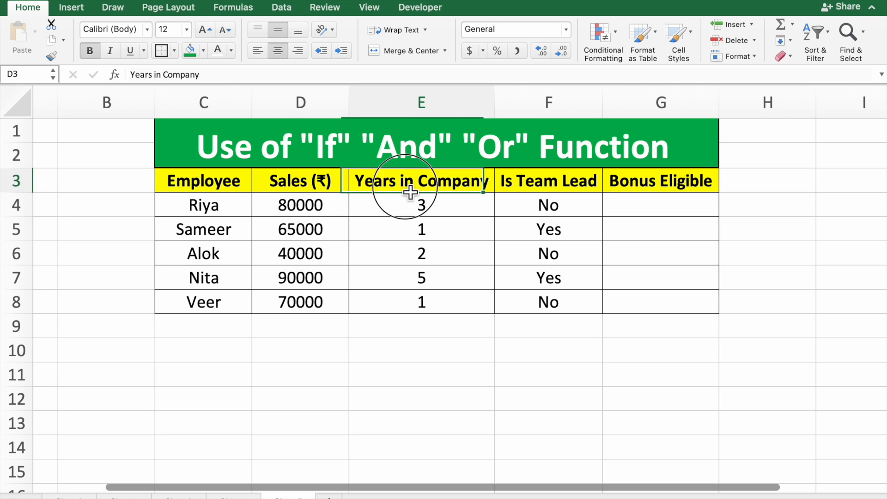
left_click(563, 189)
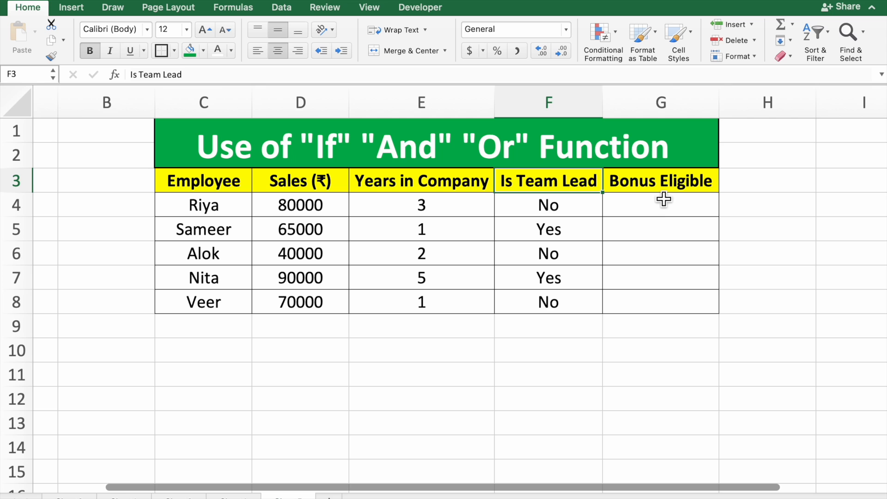
left_click_drag(651, 206, 518, 213)
left_click(323, 209)
left_click(376, 213)
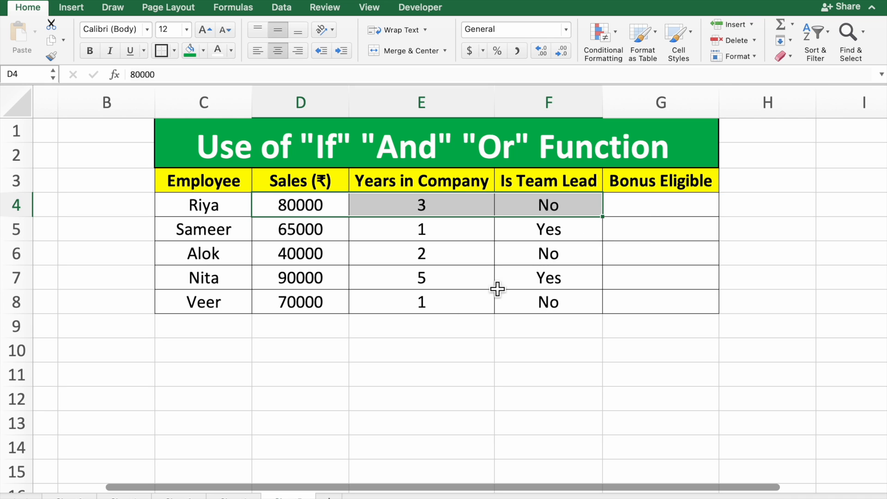
Step: Enter 60000 in cell D10, below the Sales column, as a scratch value
left_click(329, 362)
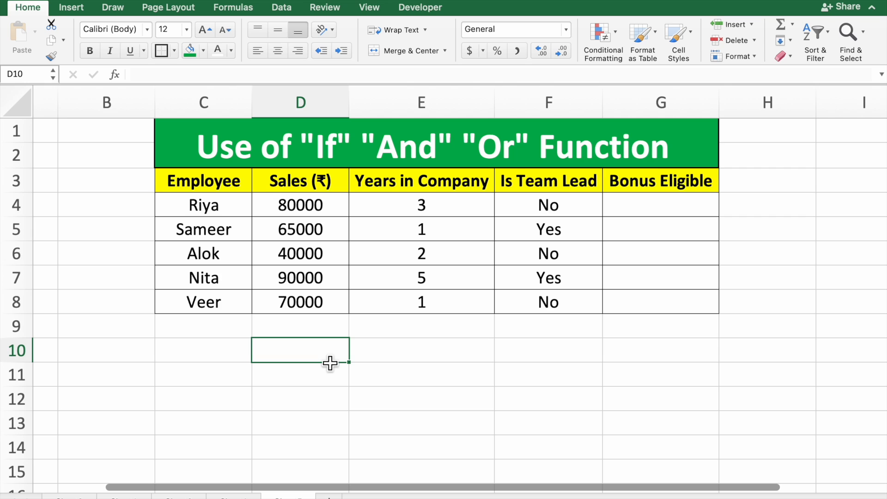
type("6")
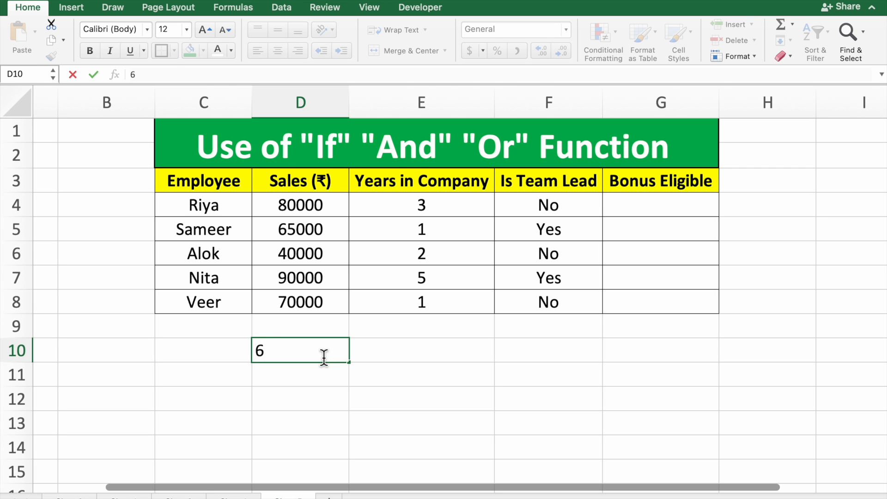
type("0000")
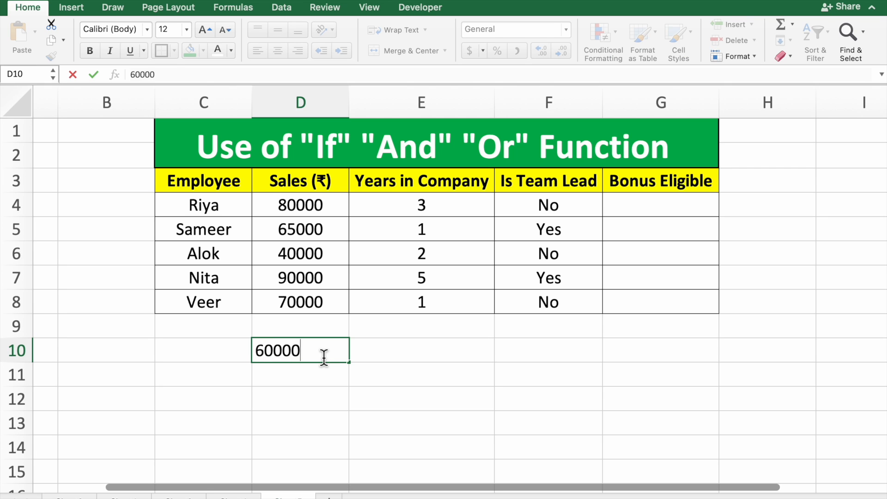
key("Return")
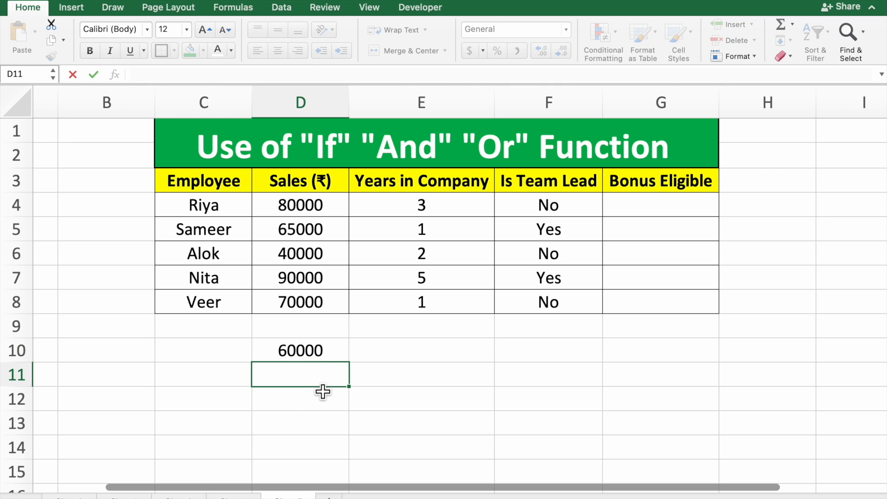
left_click(333, 354)
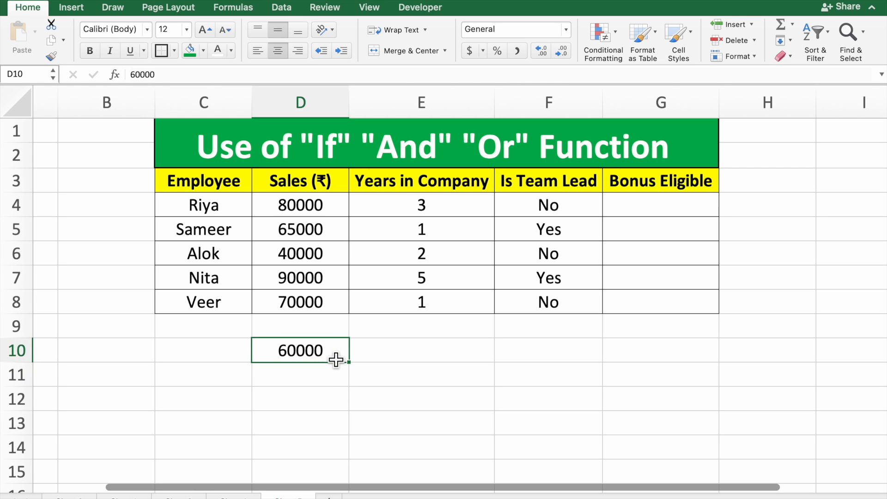
Step: Enter 3 in cell E10, below the Years in Company column, as a scratch value
left_click(429, 357)
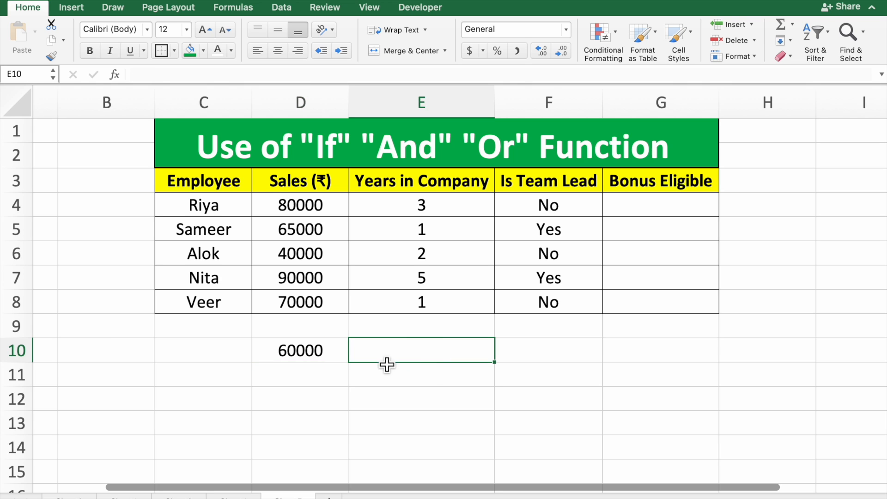
left_click(339, 362)
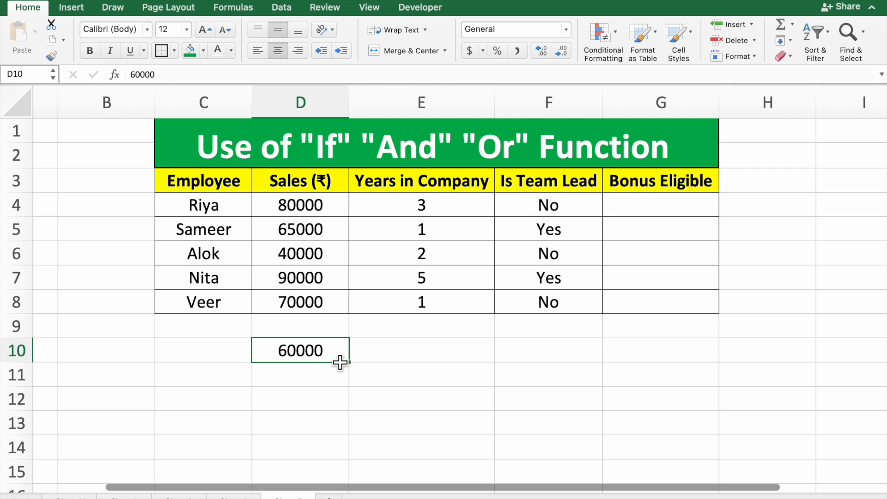
left_click(410, 354)
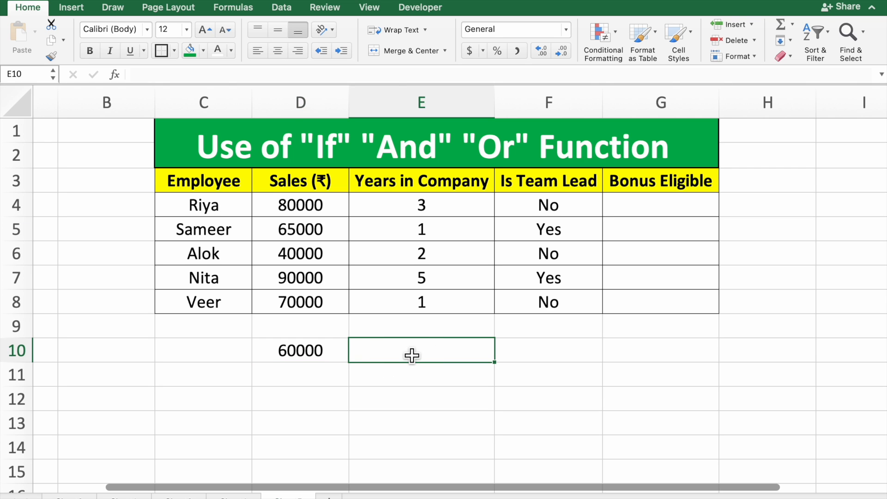
type("2")
key("BackSpace")
type("2")
key("BackSpace")
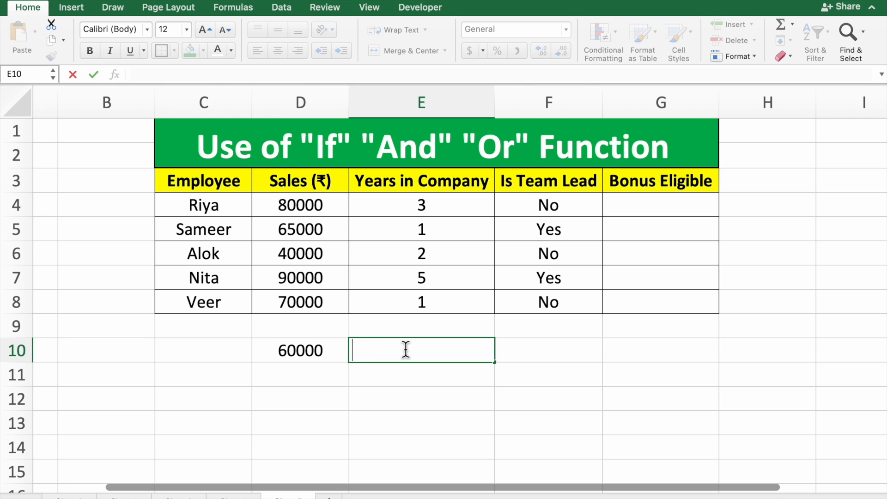
type("3")
key("Return")
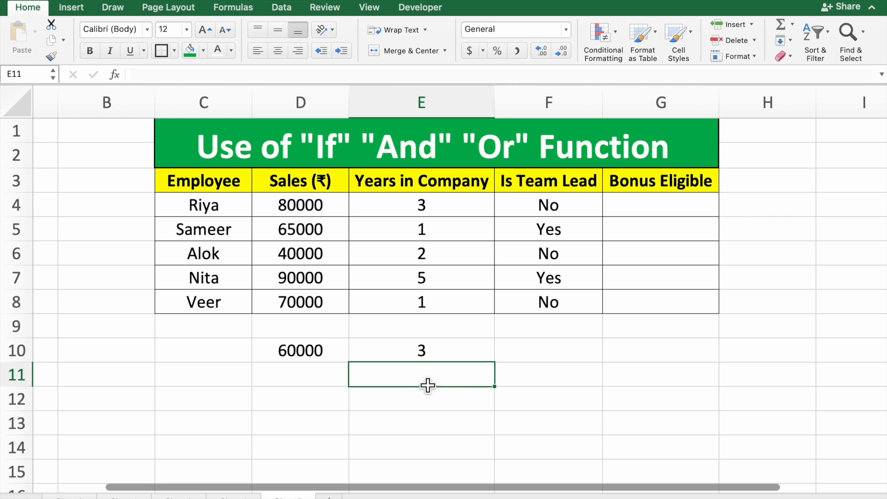
Step: Clear the scratch values from cells D10:F10 below the table
left_click(325, 356)
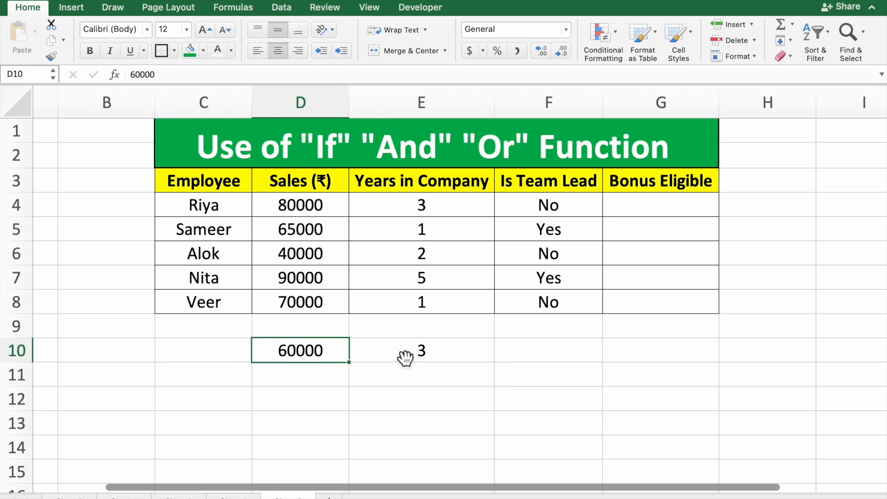
left_click(426, 356)
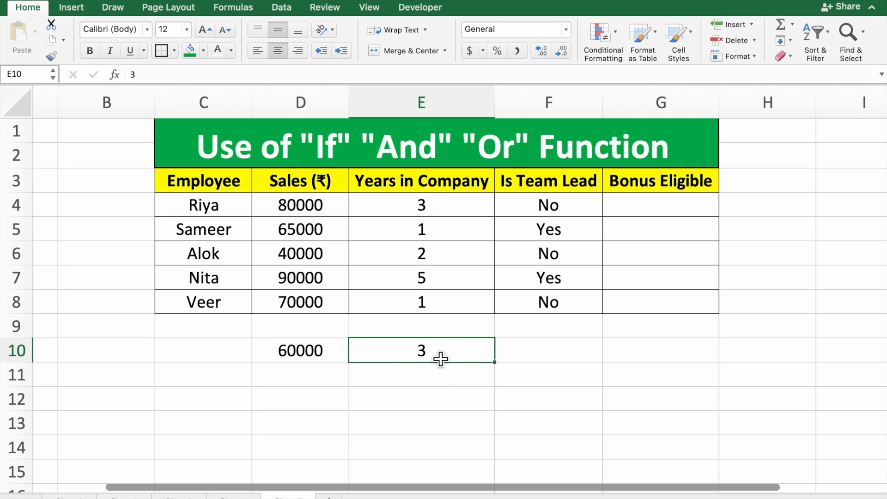
left_click(530, 353)
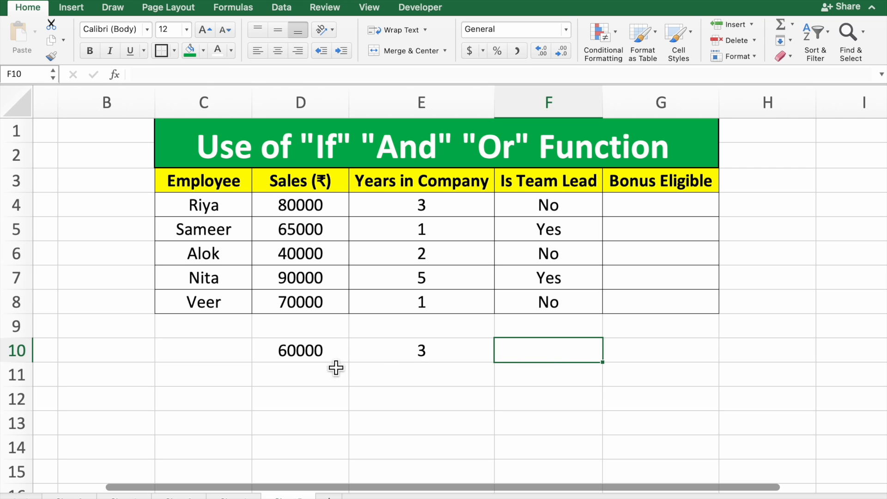
left_click_drag(337, 358, 540, 365)
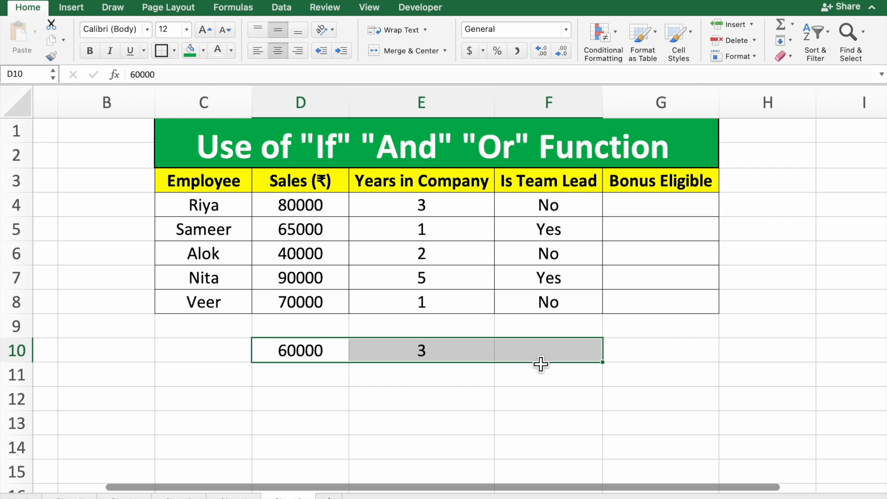
key("Delete")
left_click(564, 371)
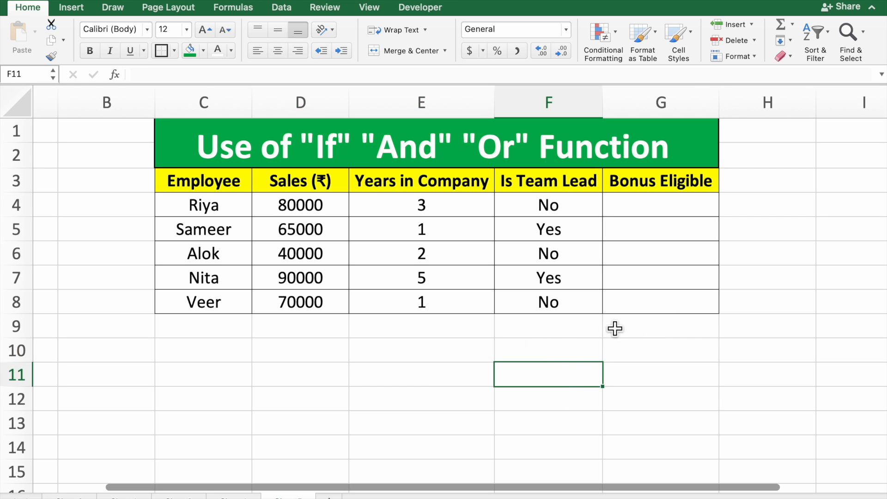
Step: Start an IF formula in Bonus Eligible cell G4 with a nested AND whose first condition is D4>60000
left_click(650, 213)
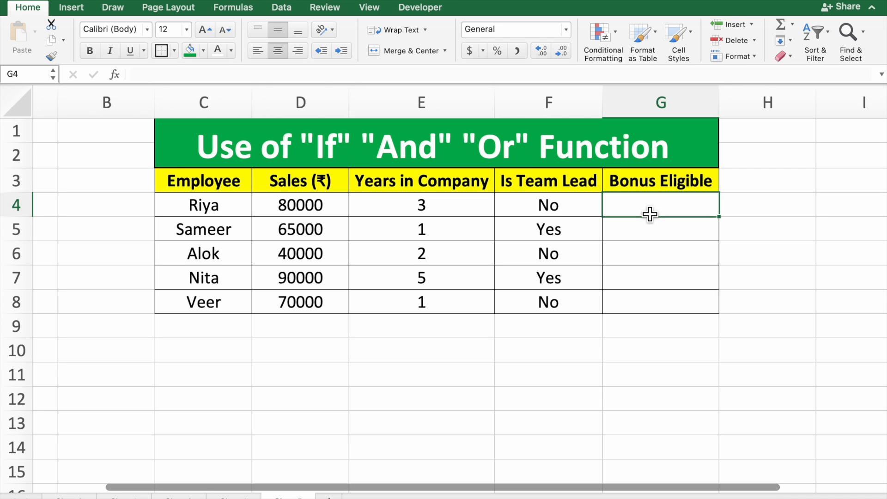
type("=if")
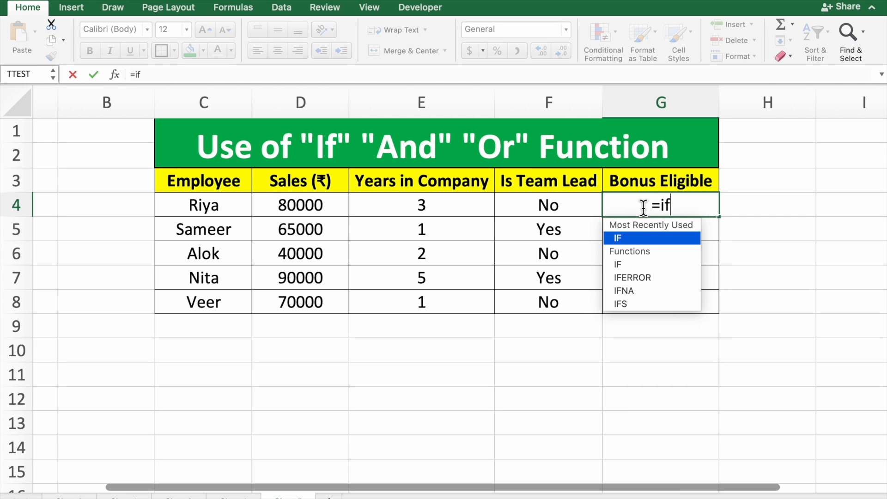
double_click(639, 238)
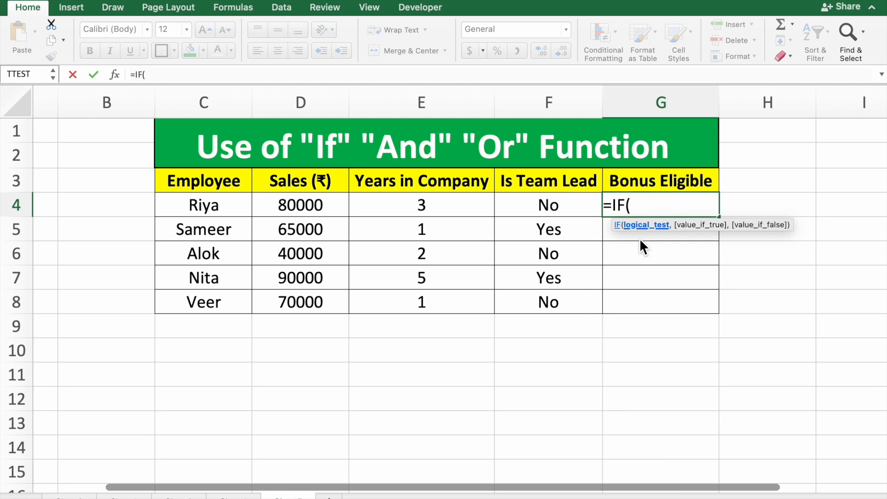
type("and")
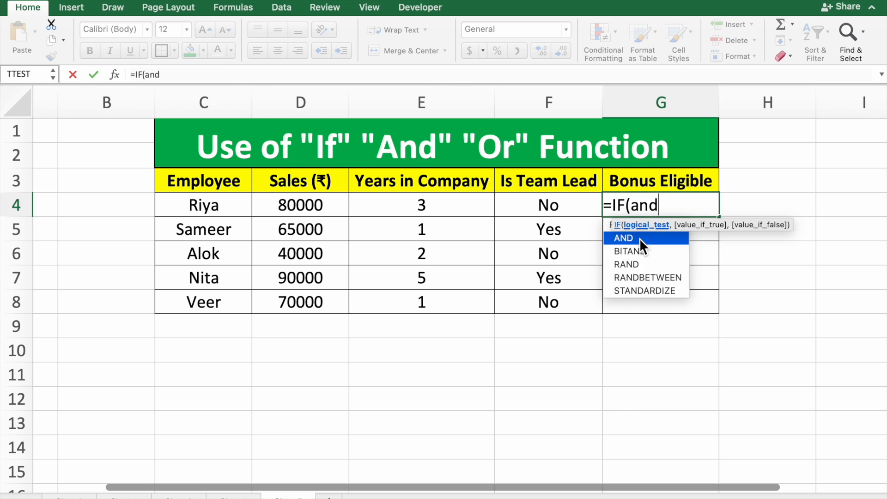
double_click(639, 238)
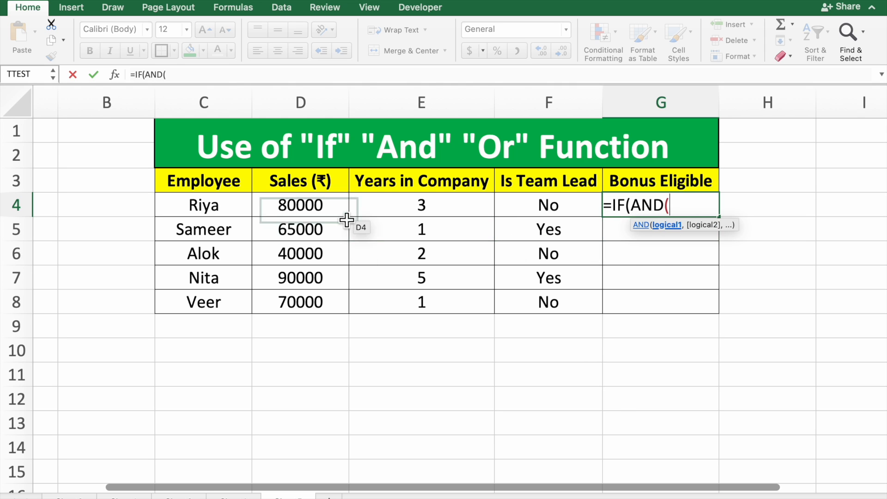
left_click(326, 214)
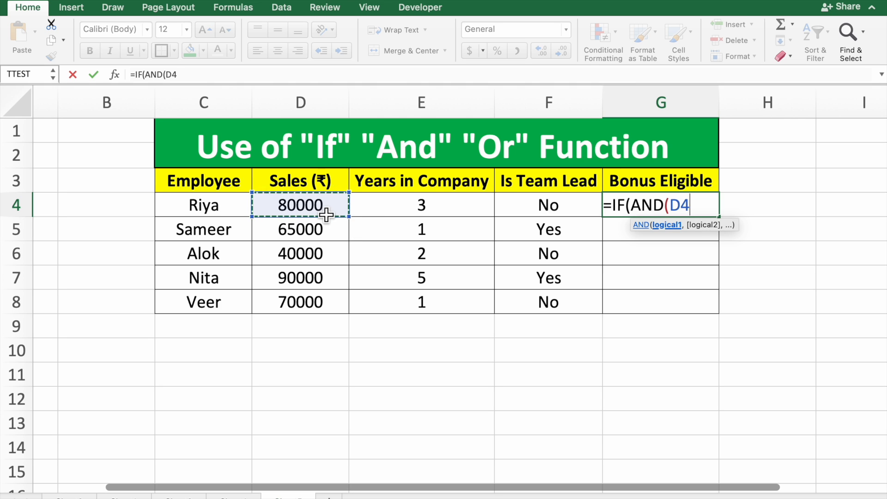
type(">60000")
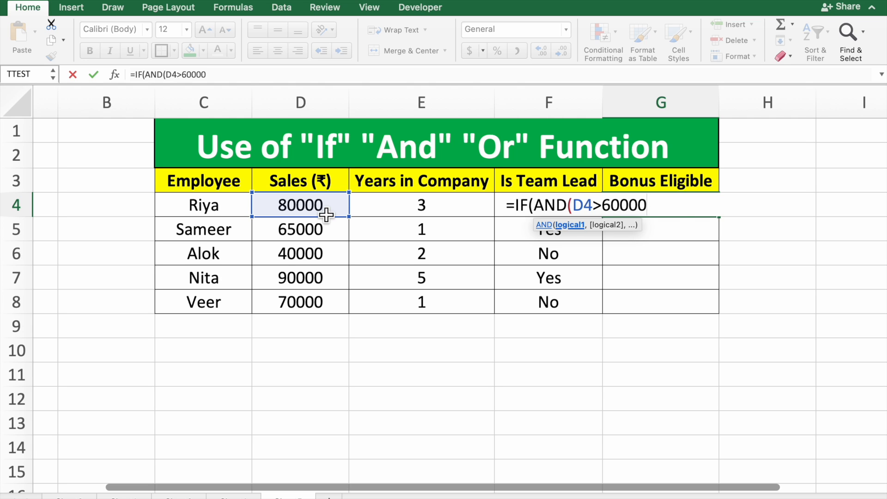
type(",")
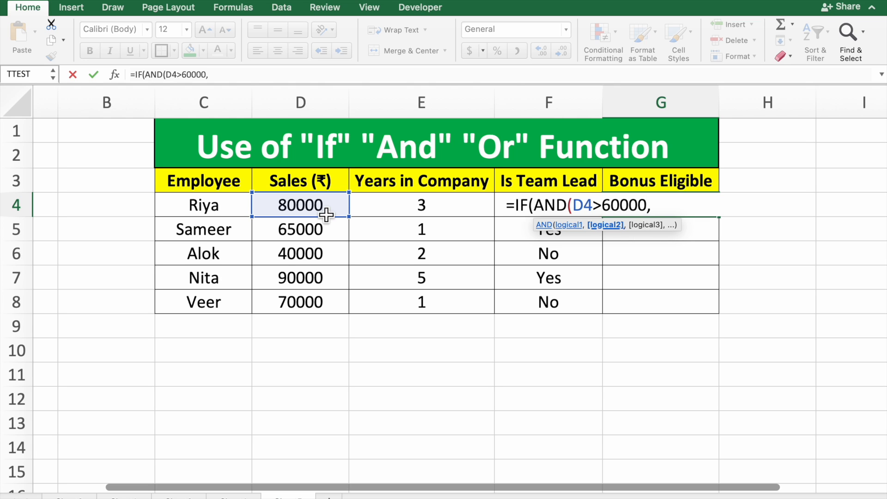
type("or")
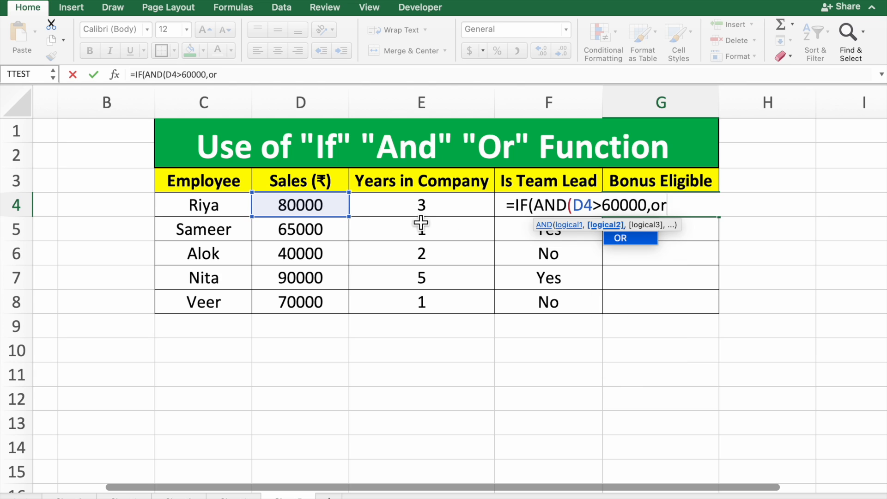
Step: Nest an OR function as the second AND argument in G4, with E4>2 as its first condition
double_click(641, 241)
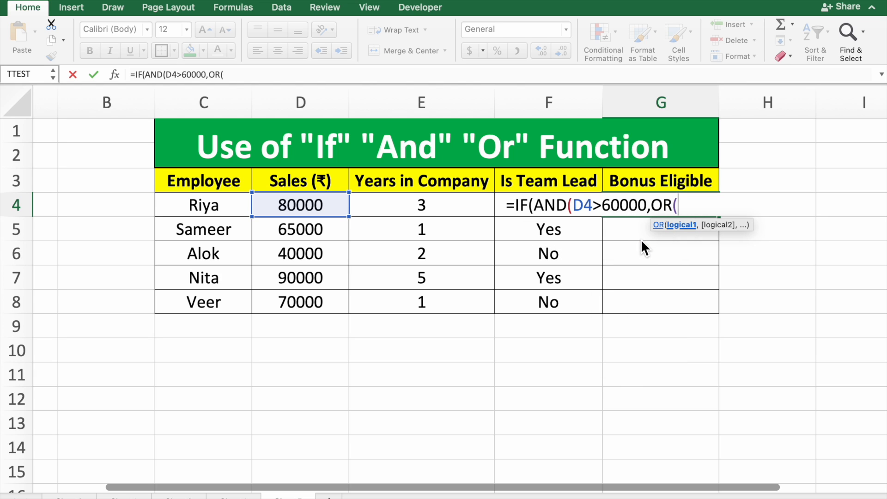
left_click(467, 217)
type(">")
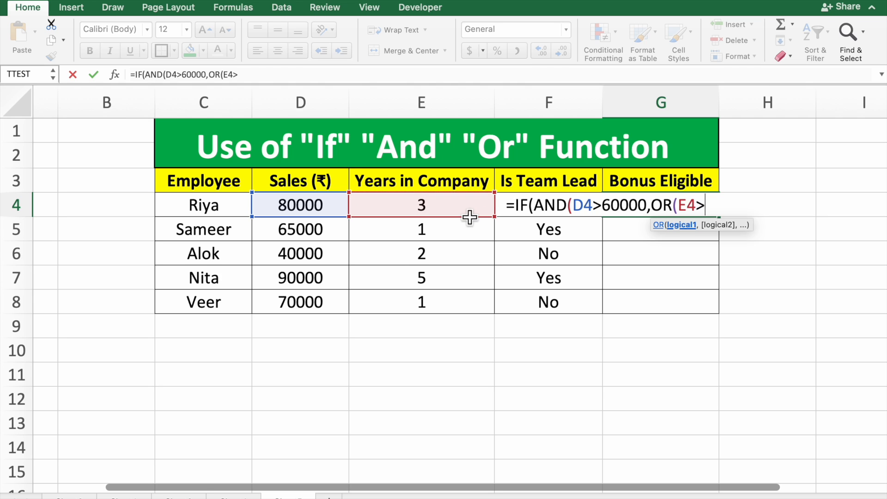
type("2,")
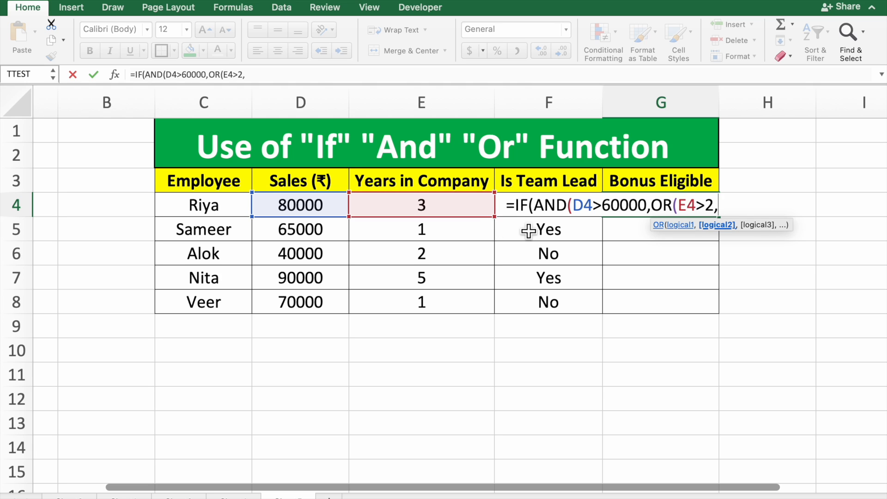
Step: Add F4=Yes as the second OR condition in the G4 formula and close the OR function
left_click(508, 209)
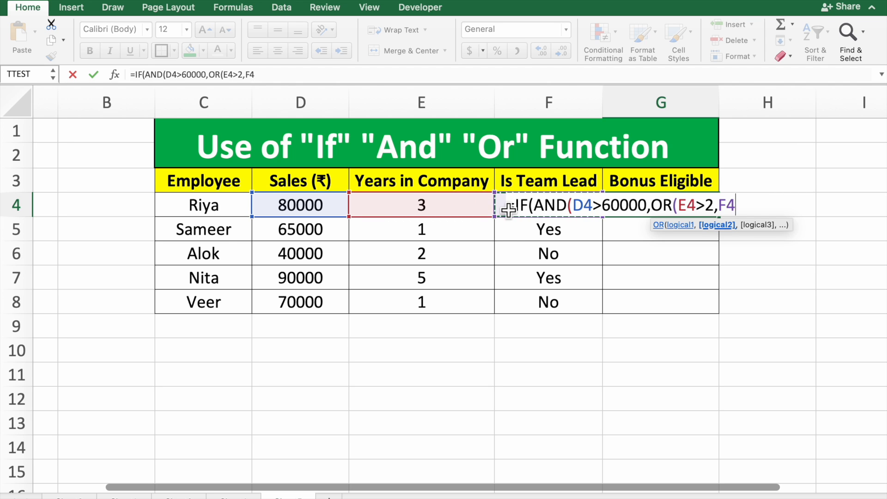
type("+")
key("BackSpace")
type("=Yes")
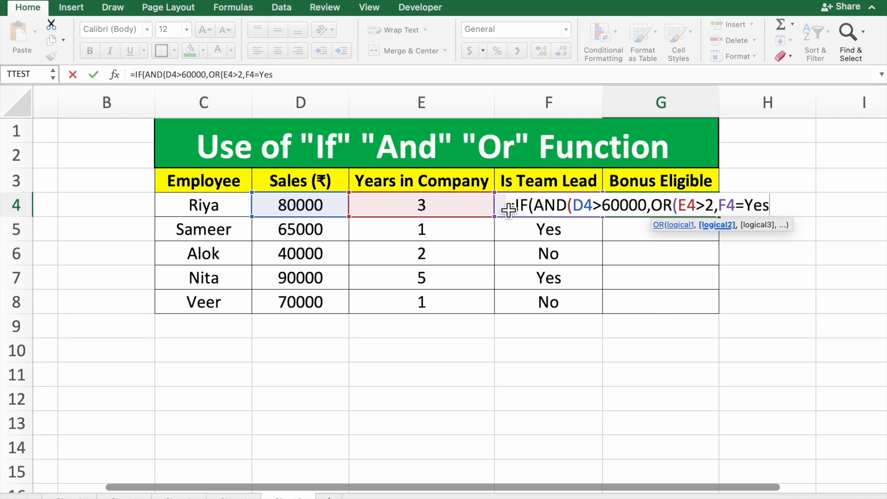
type(")")
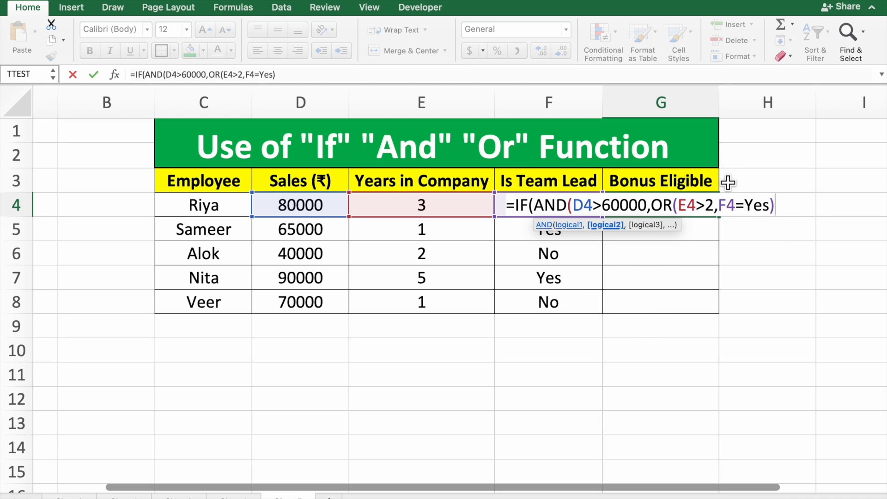
Step: Enclose Yes in double quotation marks in the F4 condition and close the AND function to complete the IF logical test
left_click(744, 205)
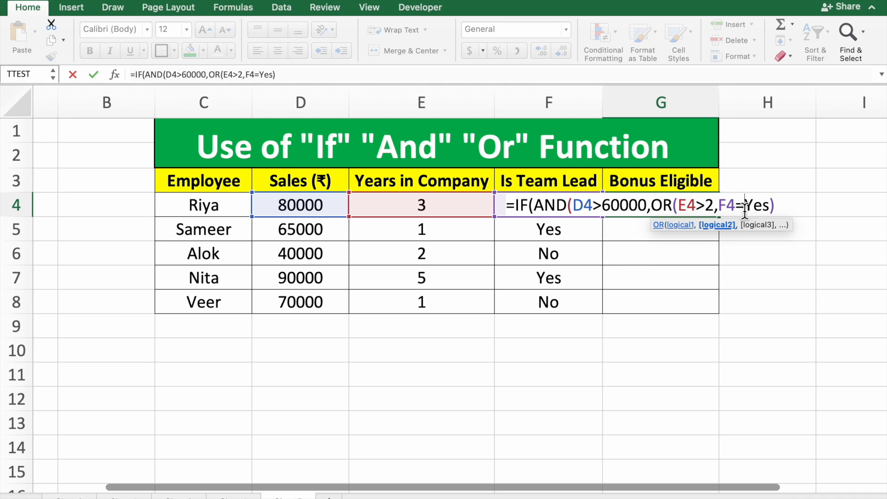
type("\"Yes\"")
left_click(800, 210)
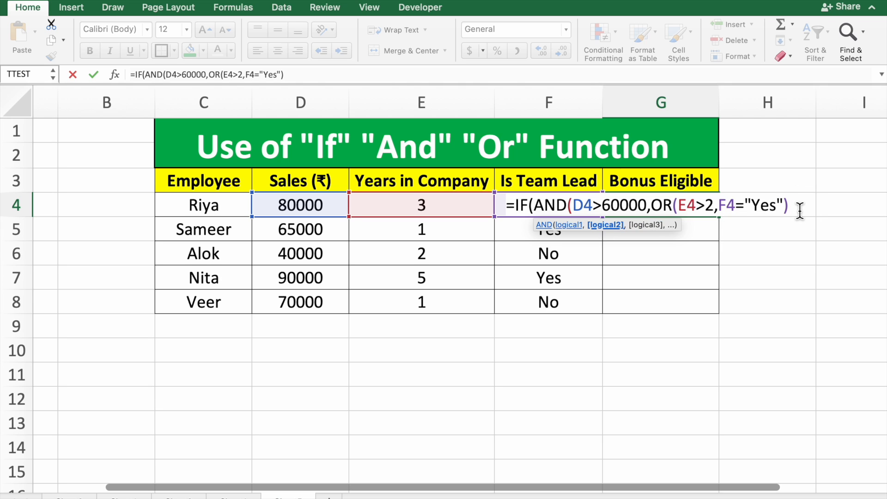
type(",")
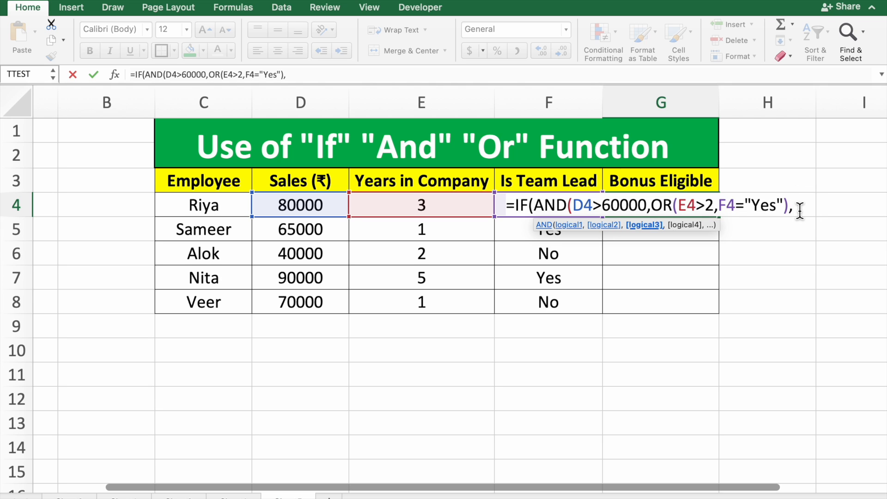
key("BackSpace")
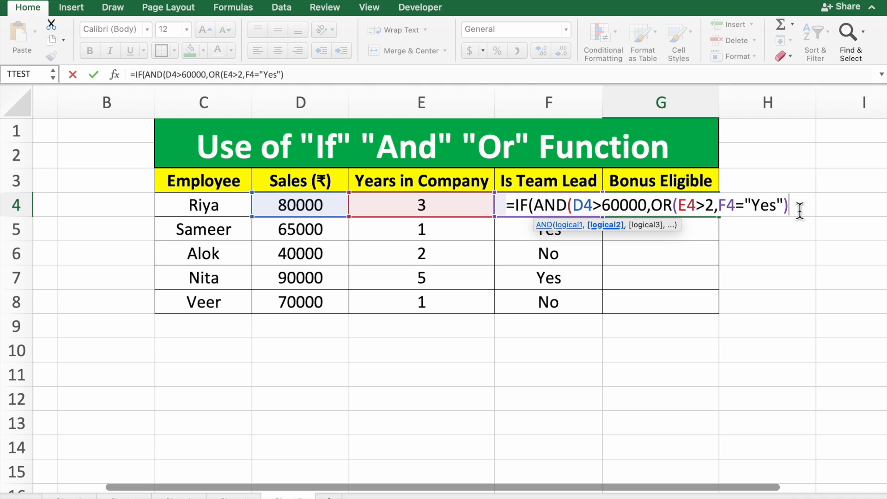
type(")")
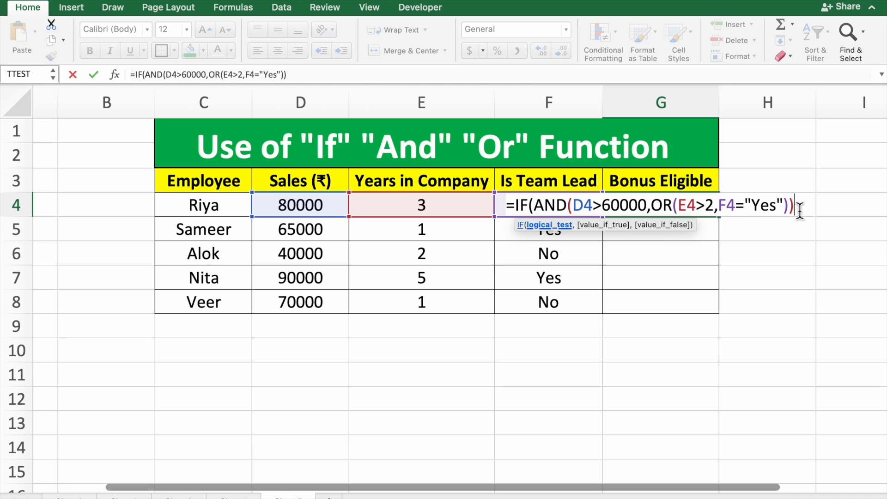
type(",")
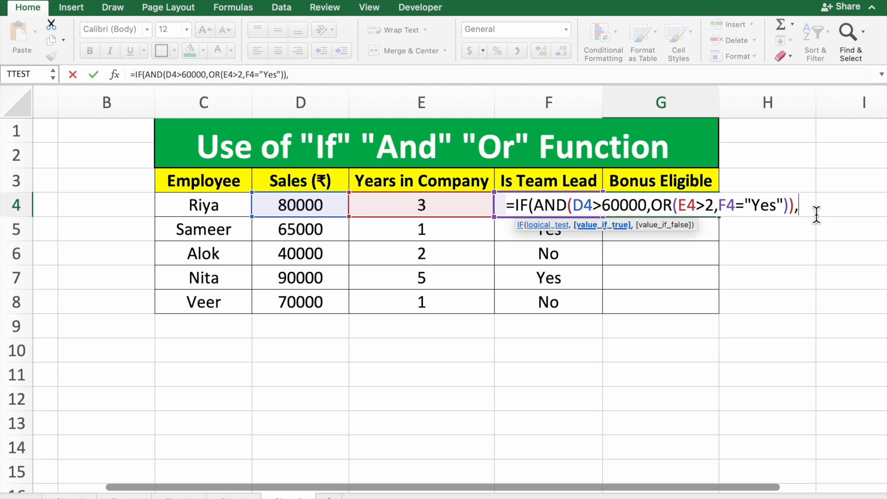
Step: Enter "Eligible" as the value-if-true argument of the IF formula in G4
type("\"")
type("El")
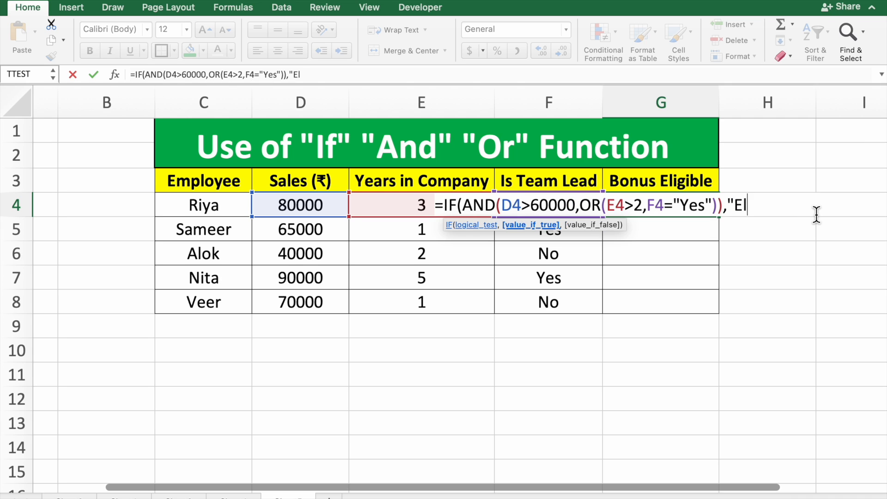
type("igible\",")
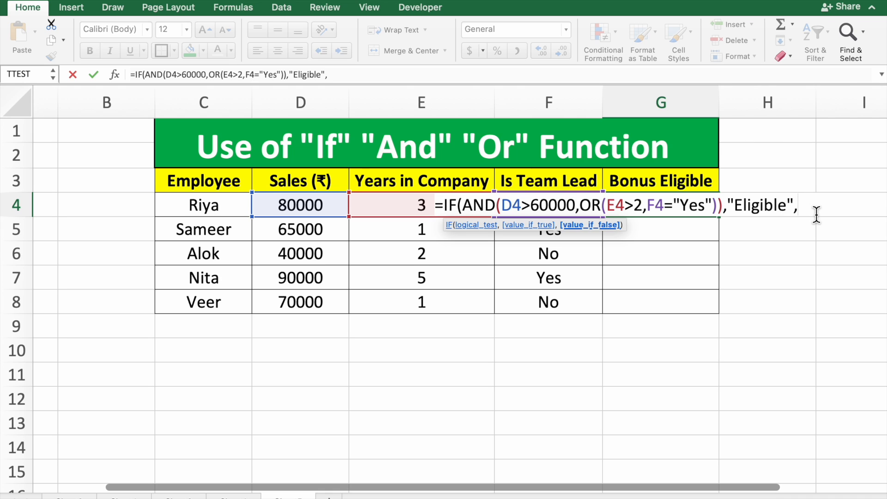
type("\"")
Step: Enter "Not Eligible" as the value-if-false argument and complete the IF formula in G4
type("t Eligible")
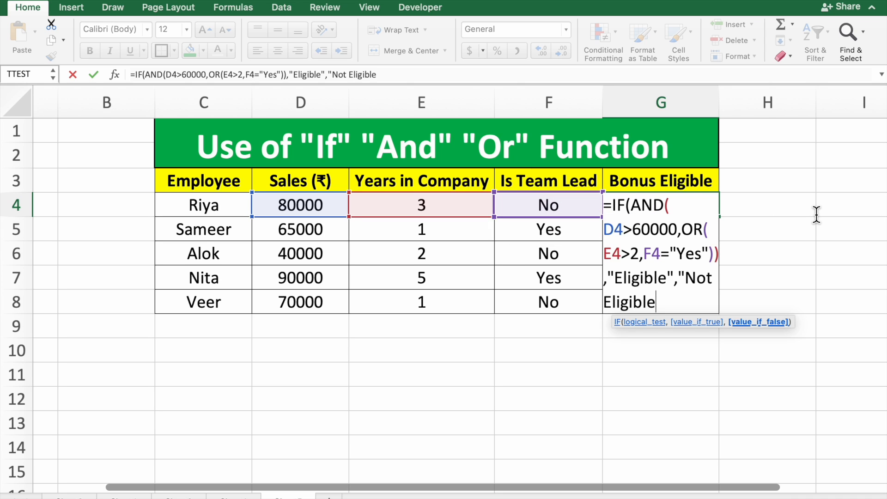
type("\")")
key("Return")
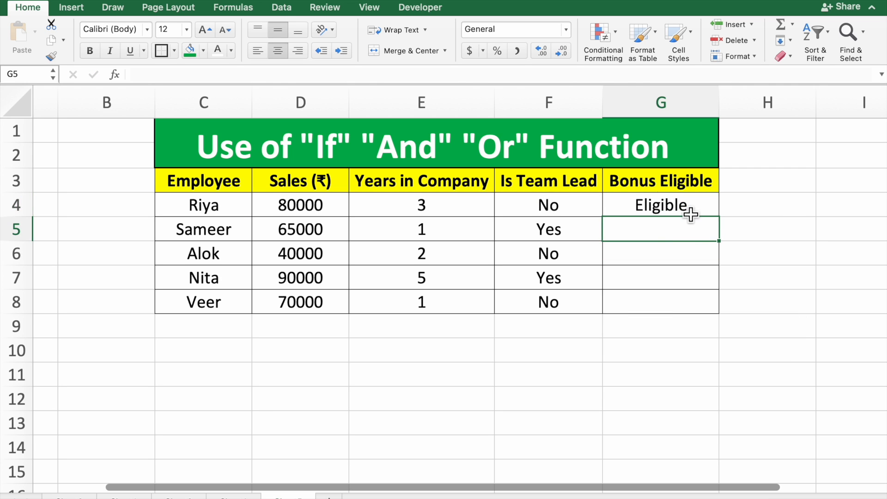
Step: Fill the Bonus Eligible formula from G4 down through G8 for the remaining employees
left_click(690, 214)
left_click_drag(719, 217, 710, 310)
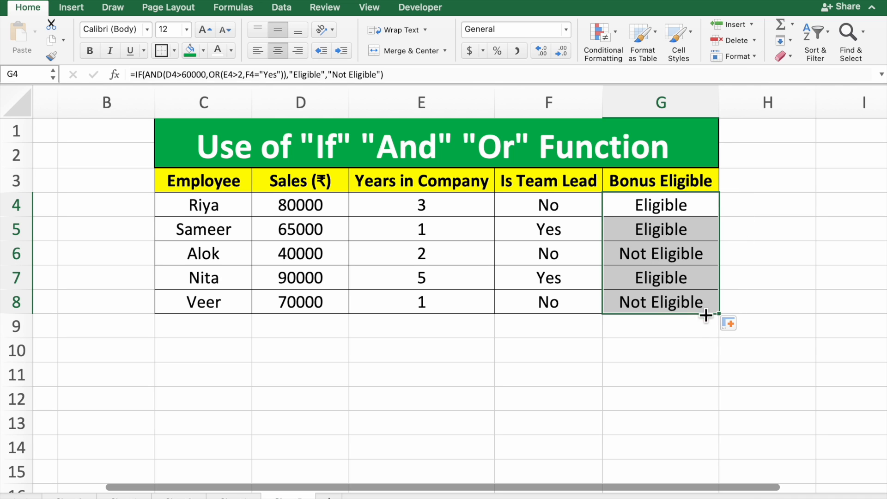
left_click(697, 327)
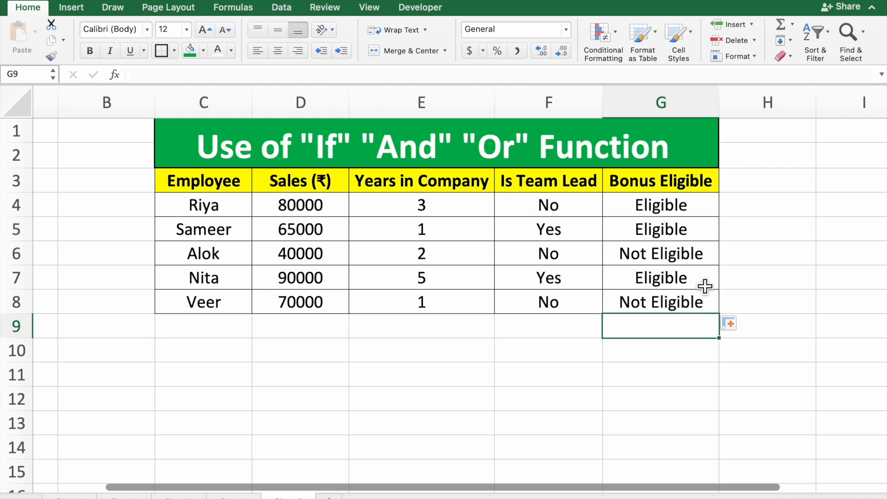